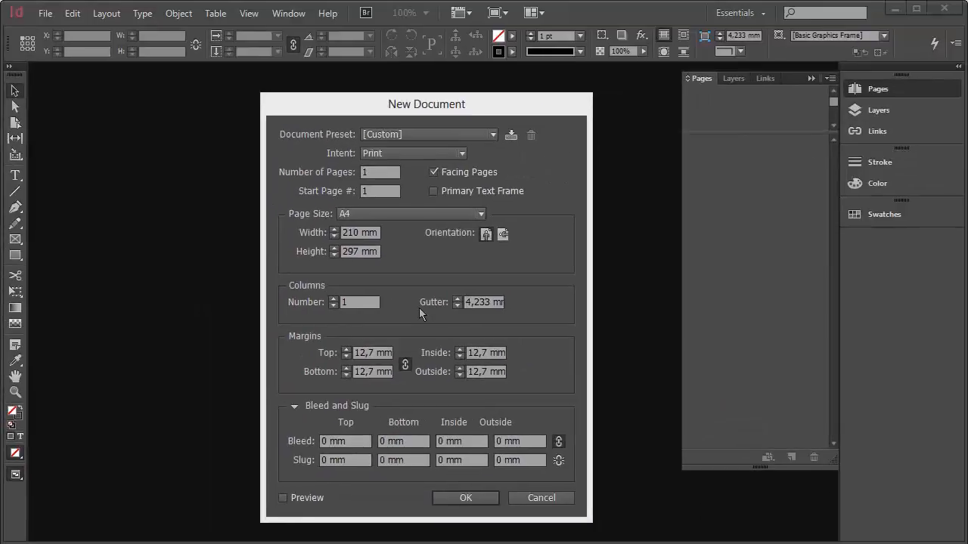
Set the number of columns to 3 and create the A4 print document.
{"action": "left_click", "coordinate": [336, 305]}
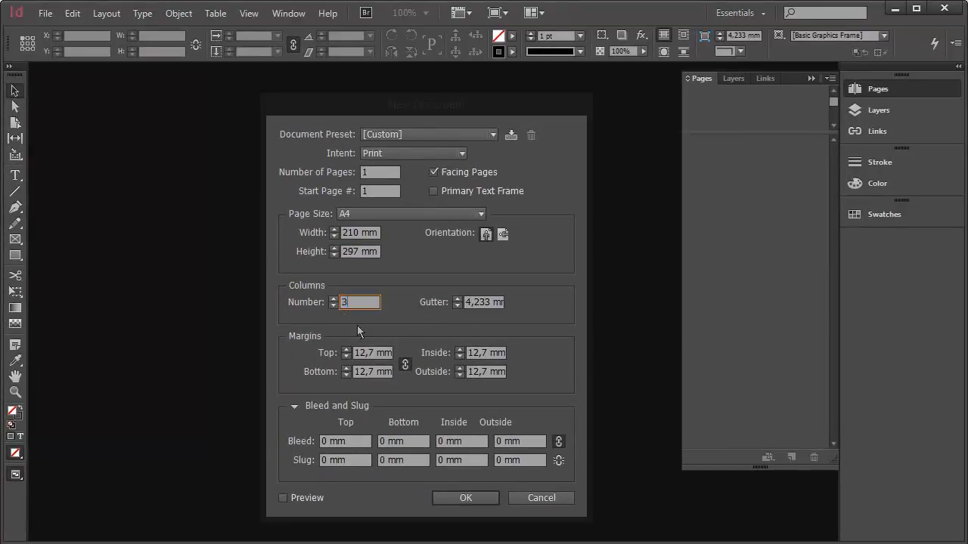
{"action": "type", "text": "3"}
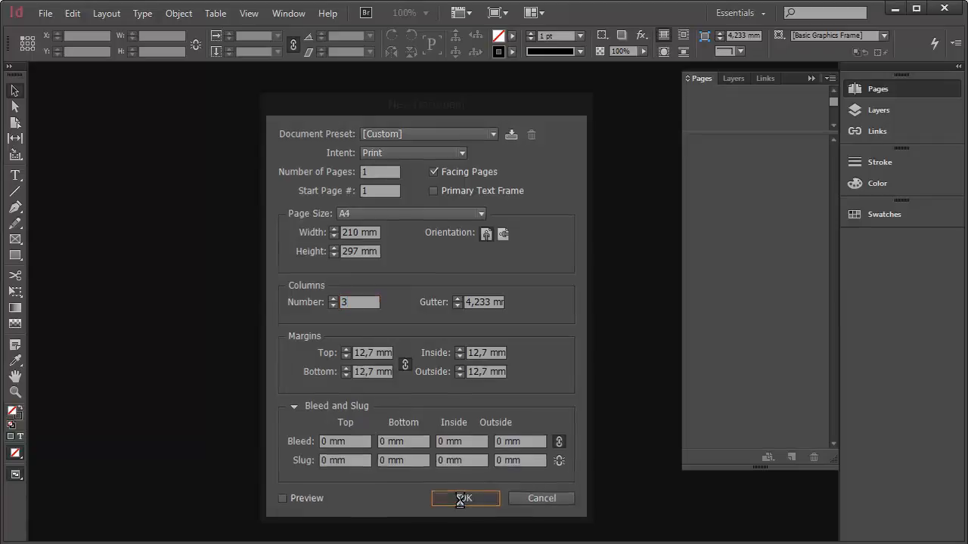
{"action": "left_click", "coordinate": [462, 499]}
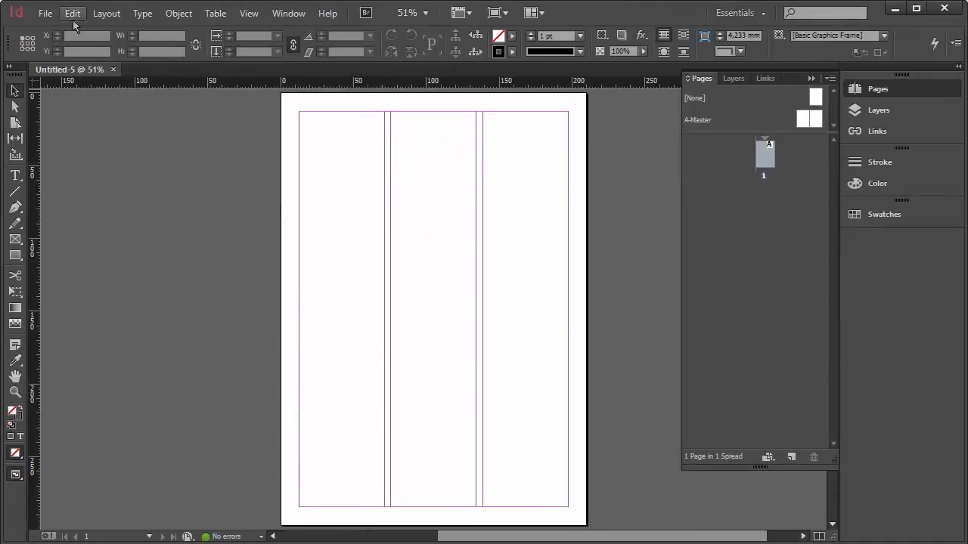
View the page settings in the three-column document's Document Setup and close it without changes.
{"action": "left_click", "coordinate": [47, 14]}
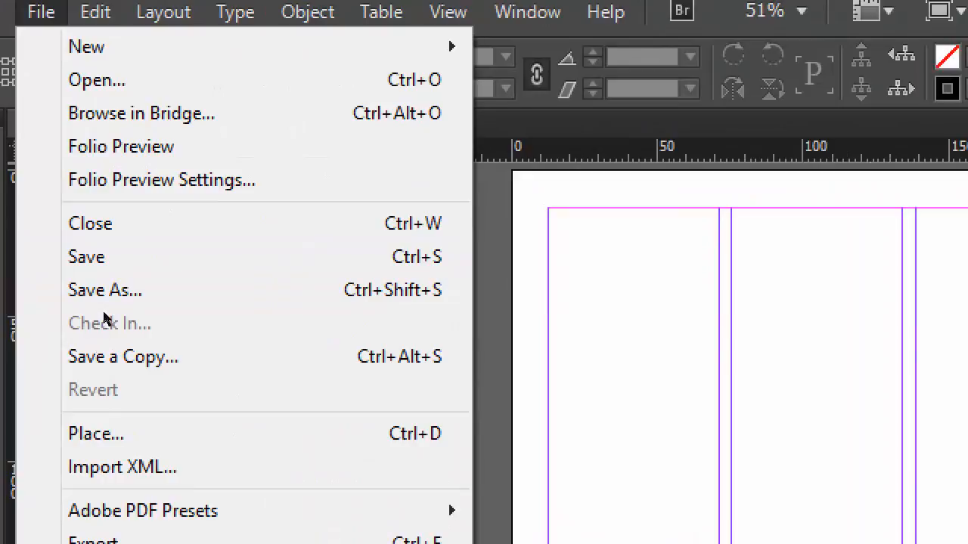
{"action": "key", "text": "ctrl+alt+p"}
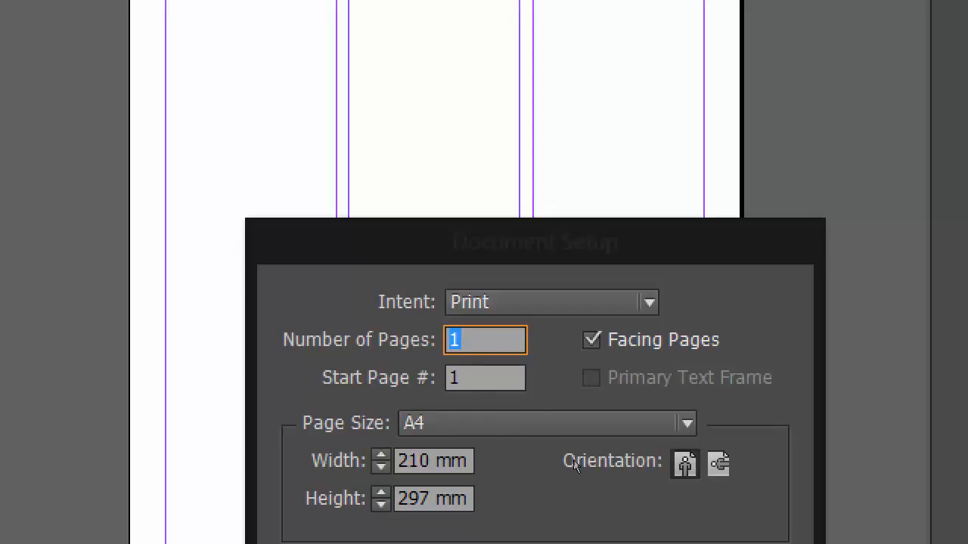
{"action": "key", "text": "Escape"}
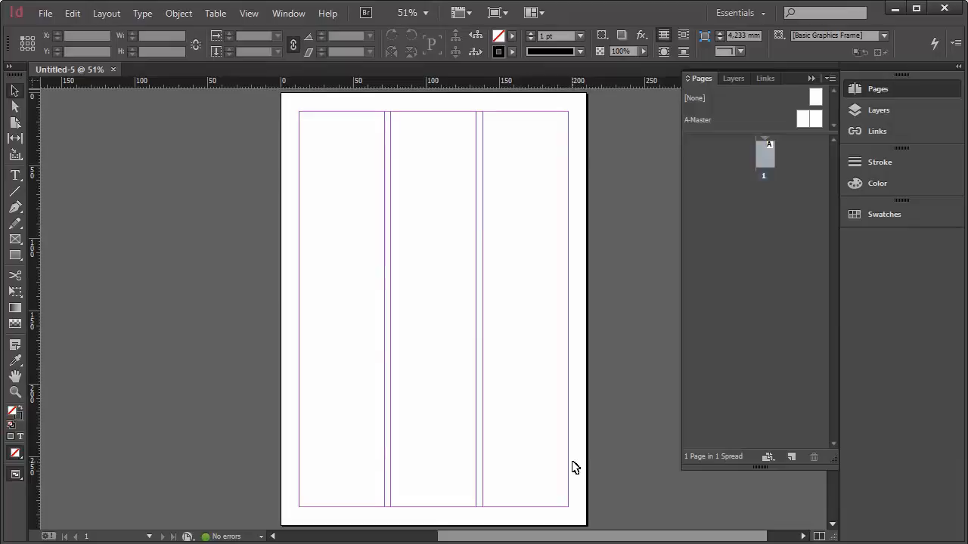
Create another new Letter-size print document with a 10 mm bleed on all sides.
{"action": "key", "text": "ctrl+n"}
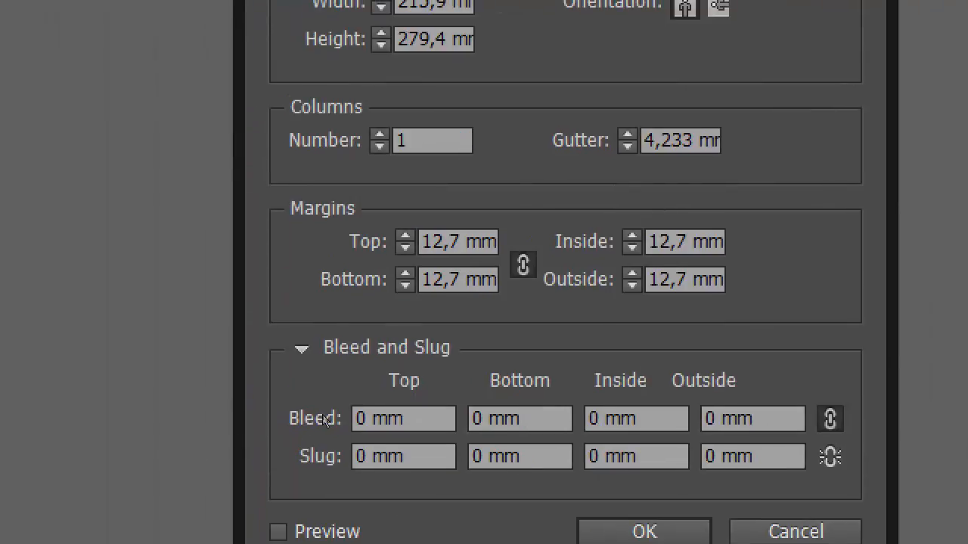
{"action": "left_click", "coordinate": [302, 350]}
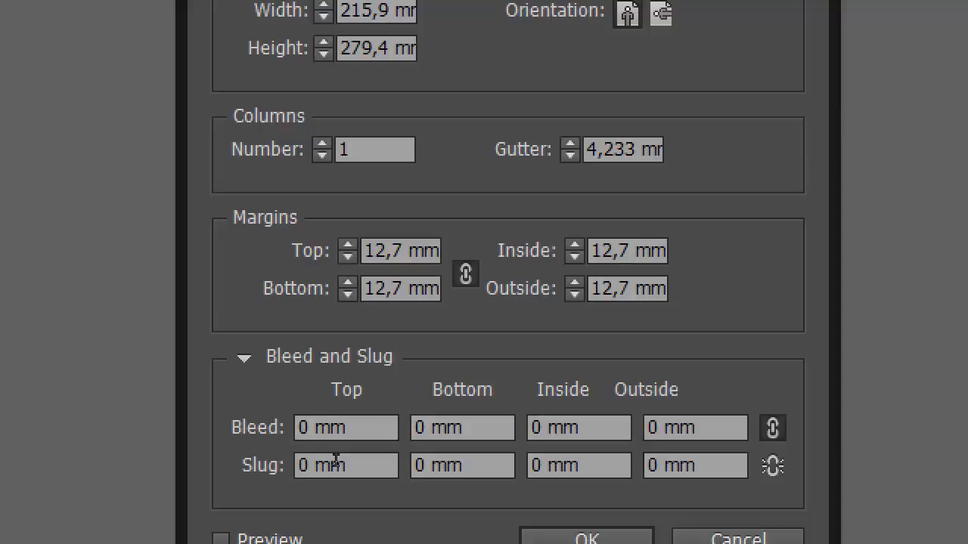
{"action": "left_click", "coordinate": [313, 429]}
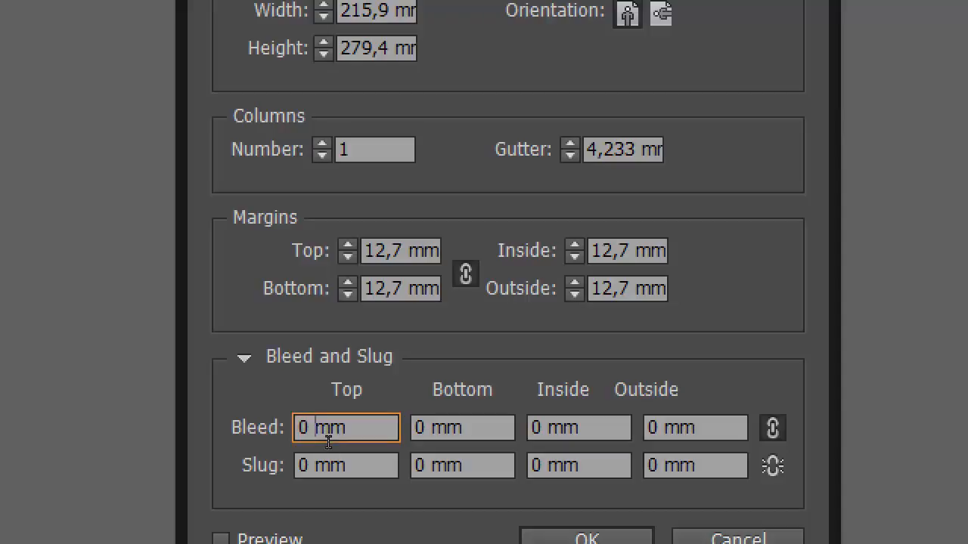
{"action": "type", "text": "10"}
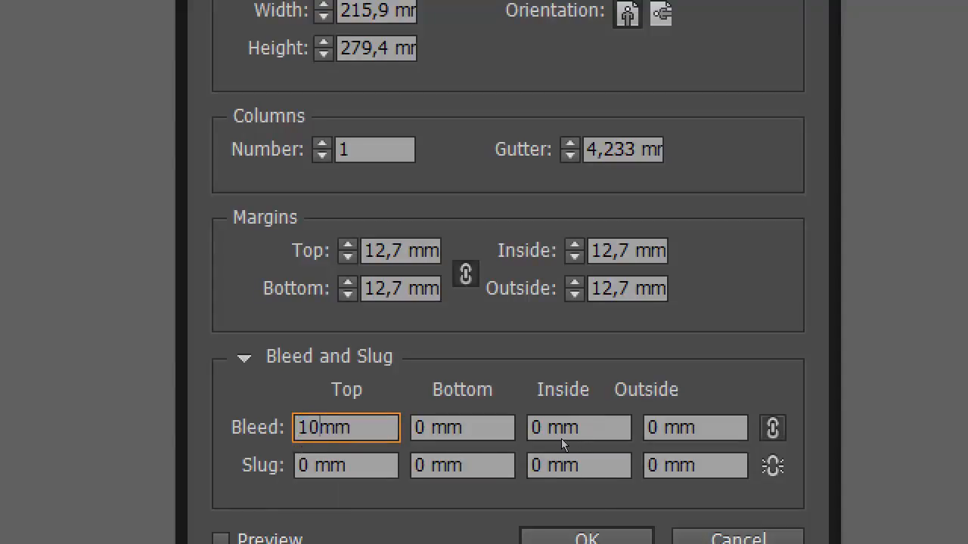
{"action": "key", "text": "Tab"}
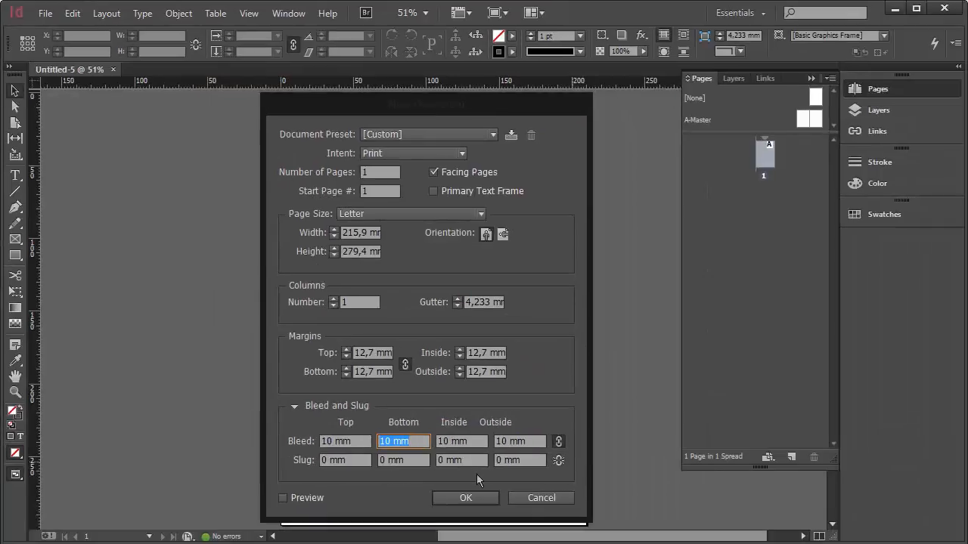
{"action": "left_click", "coordinate": [518, 519]}
{"action": "left_click", "coordinate": [480, 496]}
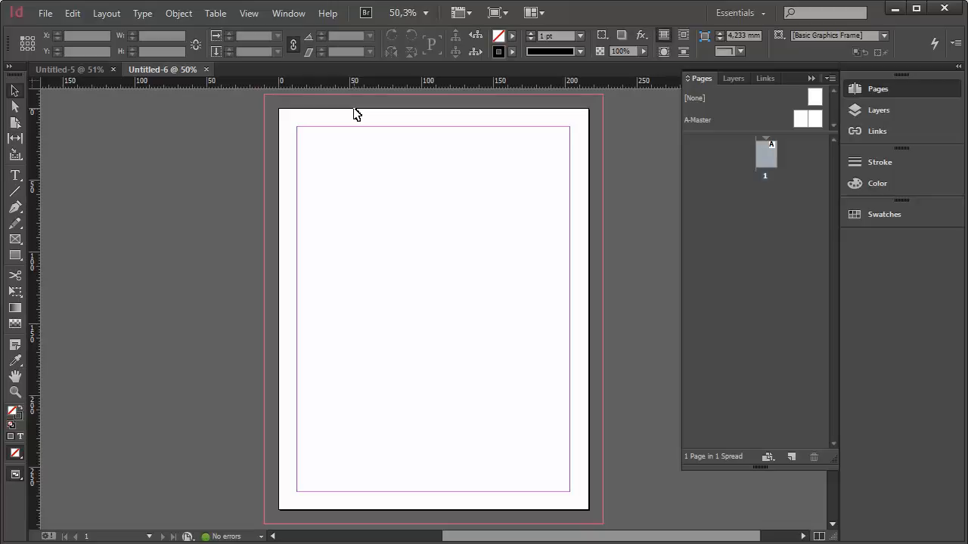
Start a new Letter-size document with a 3 mm bleed and a 6 mm slug on all sides.
{"action": "key", "text": "ctrl+n"}
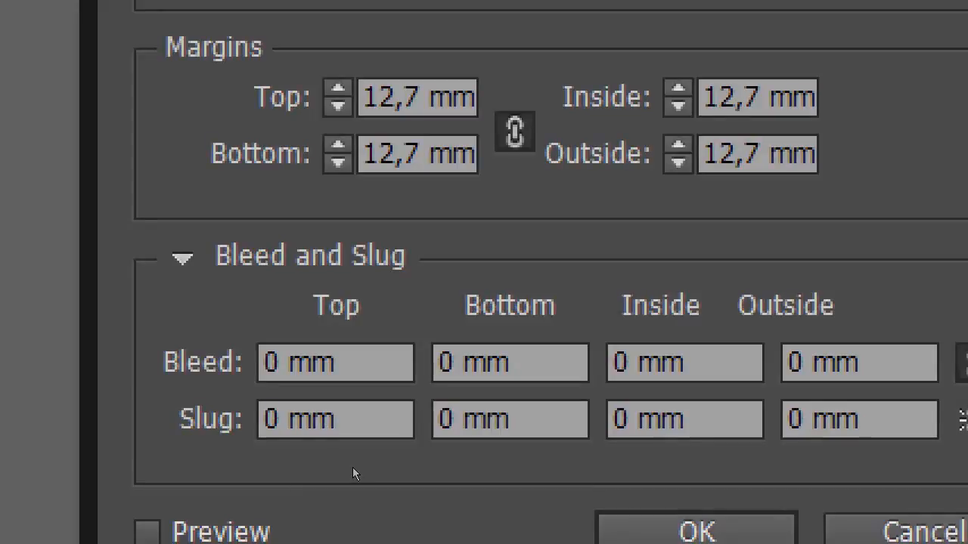
{"action": "key", "text": "Tab"}
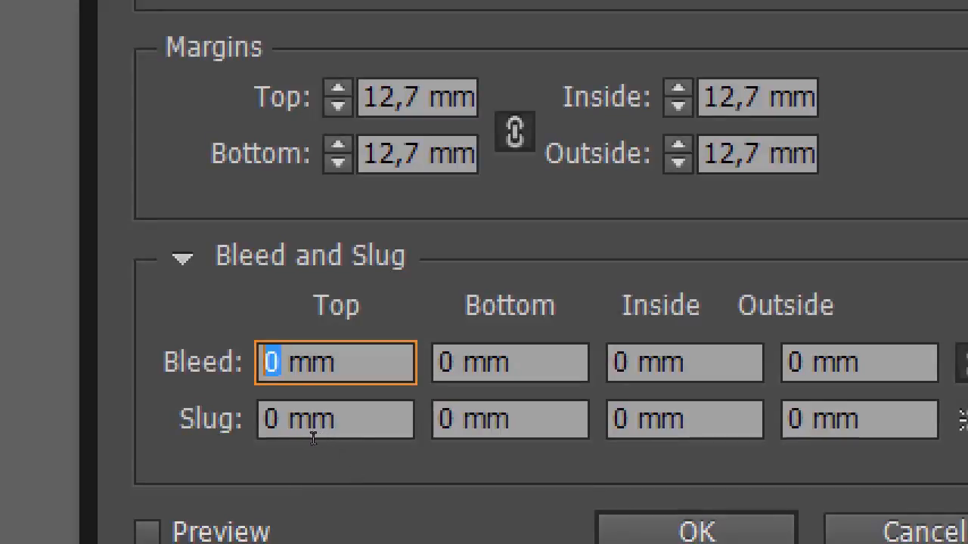
{"action": "type", "text": "3"}
{"action": "key", "text": "Tab"}
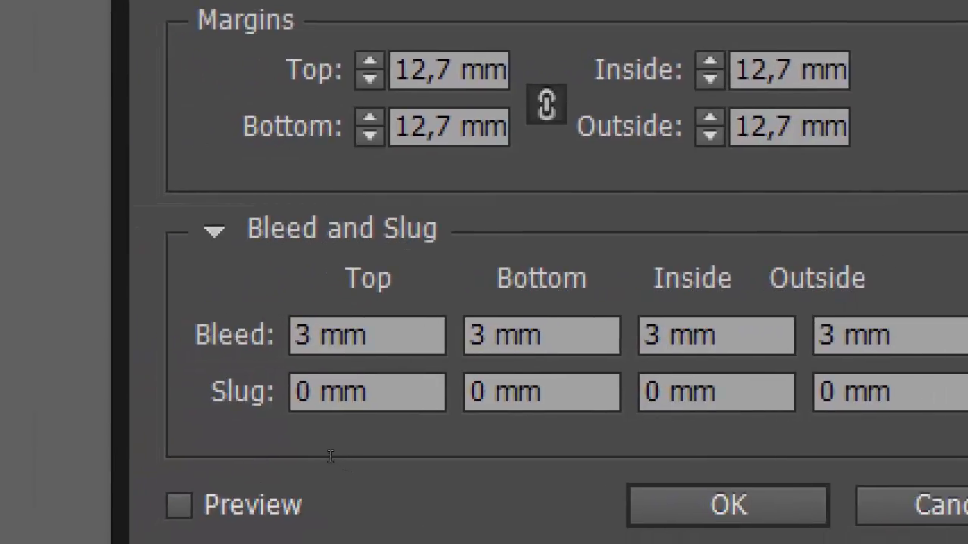
{"action": "key", "text": "Tab"}
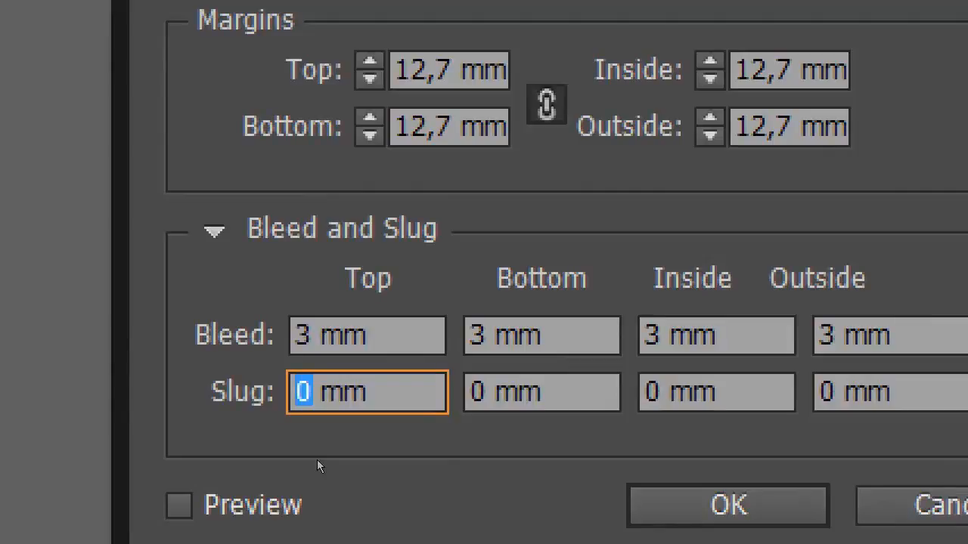
{"action": "type", "text": "6"}
{"action": "key", "text": "Tab"}
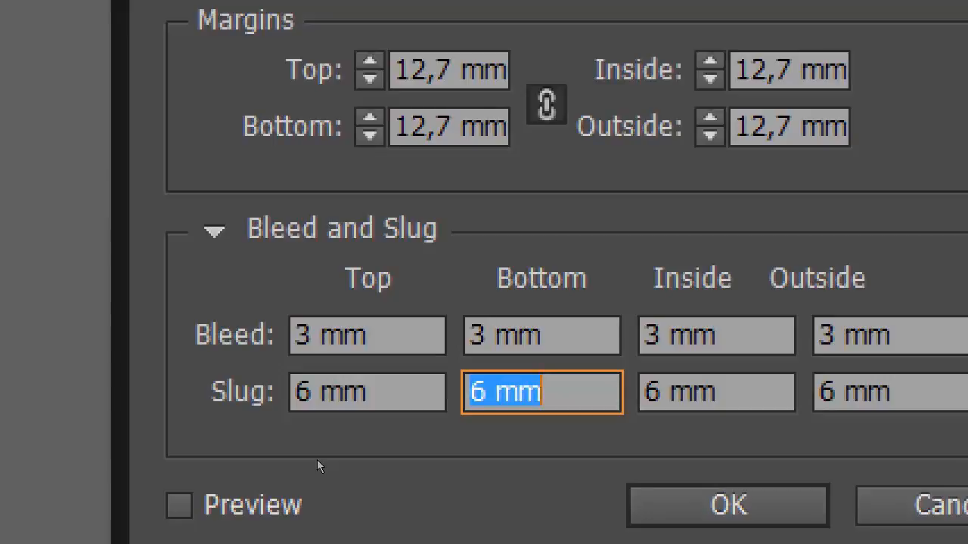
Set the bleed to 5 mm and the slug to 10 mm on all sides, and create the document.
{"action": "key", "text": "shift+Tab"}
{"action": "key", "text": "shift+Tab"}
{"action": "key", "text": "shift+Tab"}
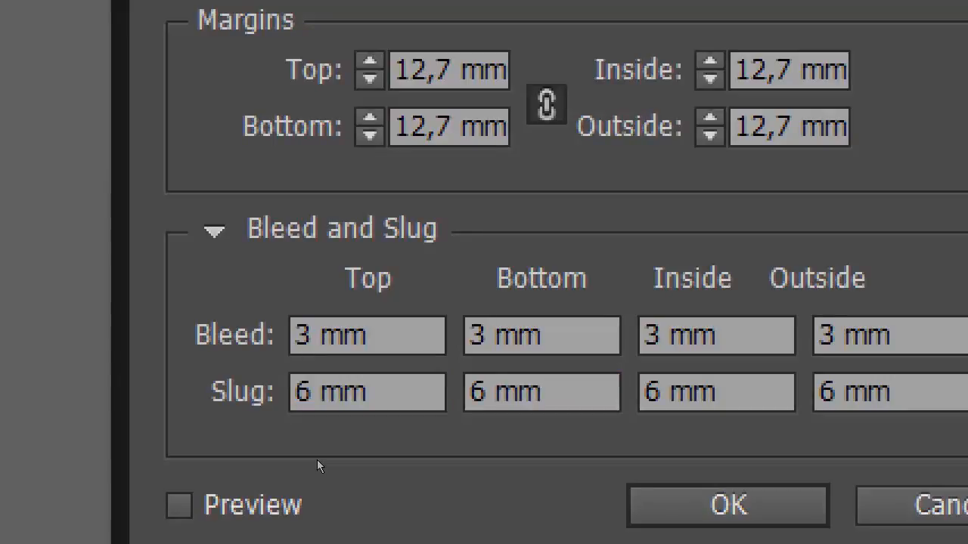
{"action": "type", "text": "5"}
{"action": "key", "text": "Tab"}
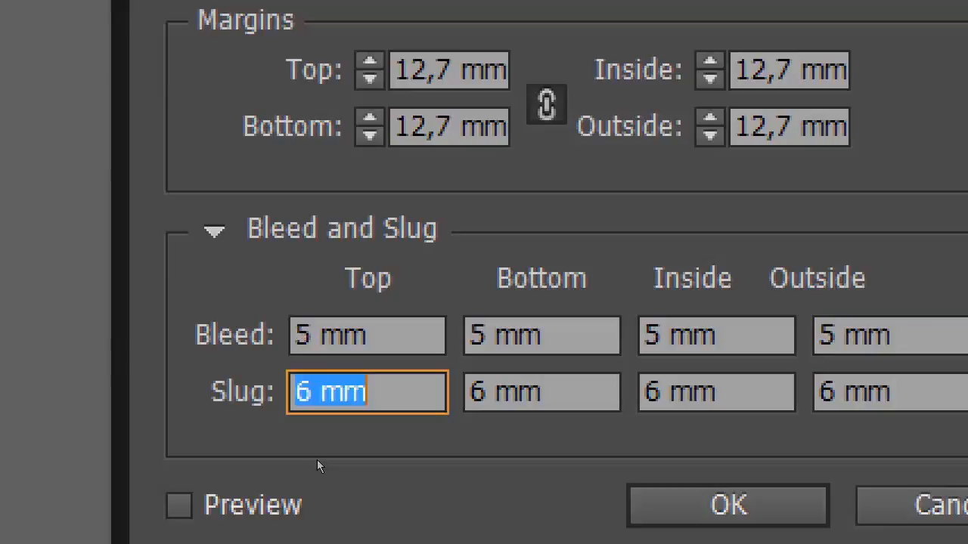
{"action": "type", "text": "10"}
{"action": "key", "text": "Tab"}
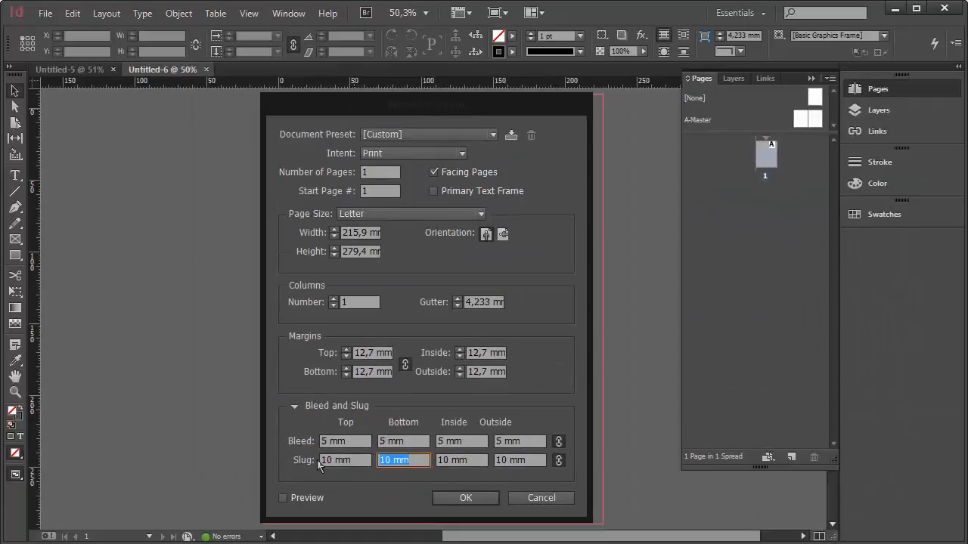
{"action": "left_click", "coordinate": [445, 495]}
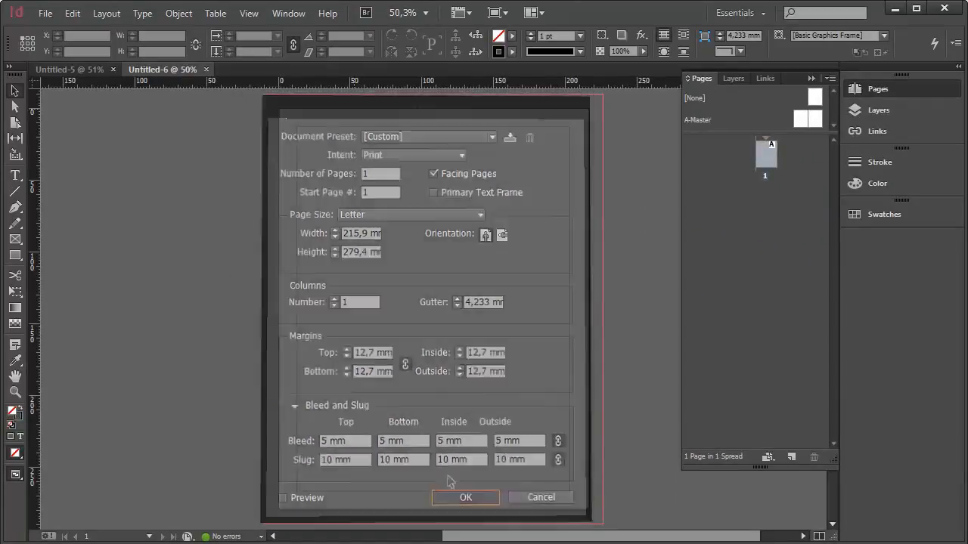
Switch between Untitled-6 and Untitled-7 to compare the bleed and slug guides around their pages.
{"action": "left_click", "coordinate": [155, 68]}
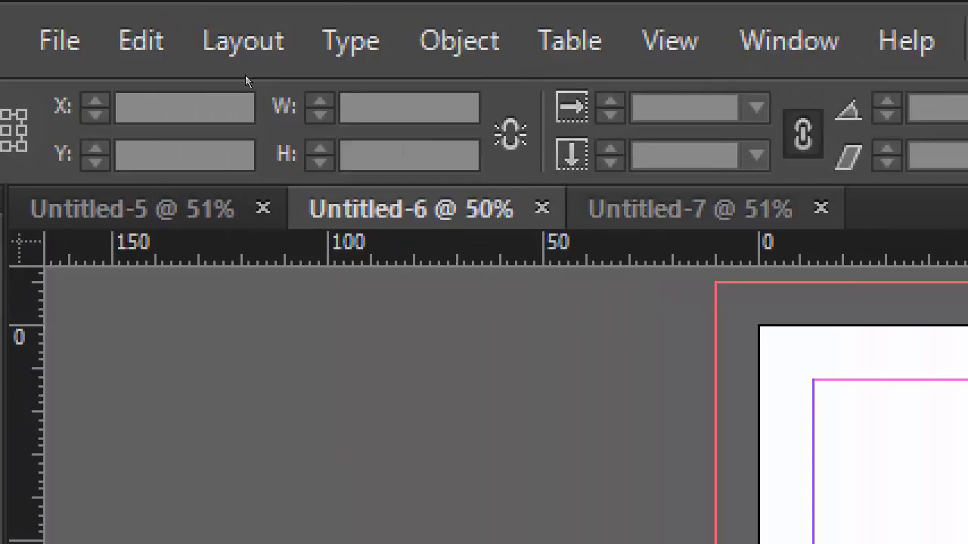
{"action": "key", "text": "ctrl+Tab"}
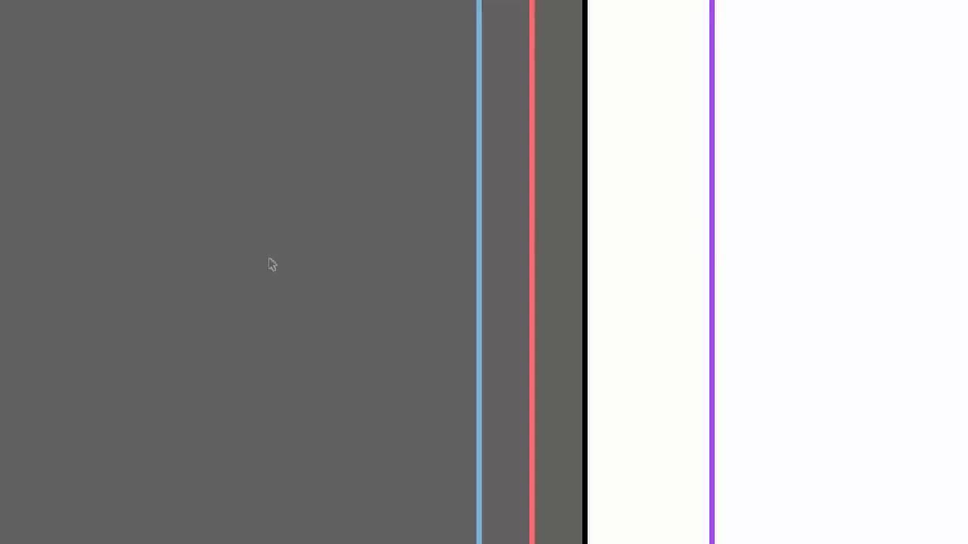
{"action": "key", "text": "Left"}
{"action": "key", "text": "shift+Left"}
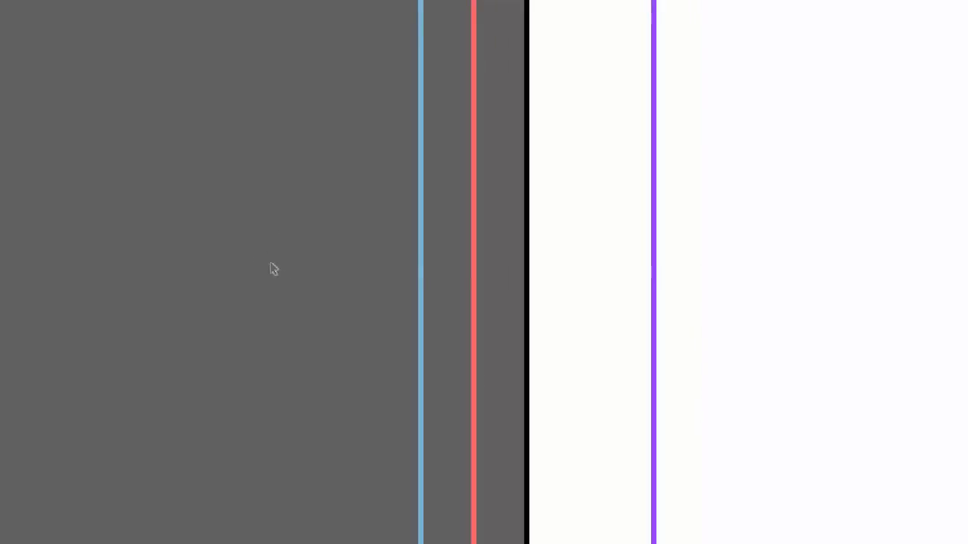